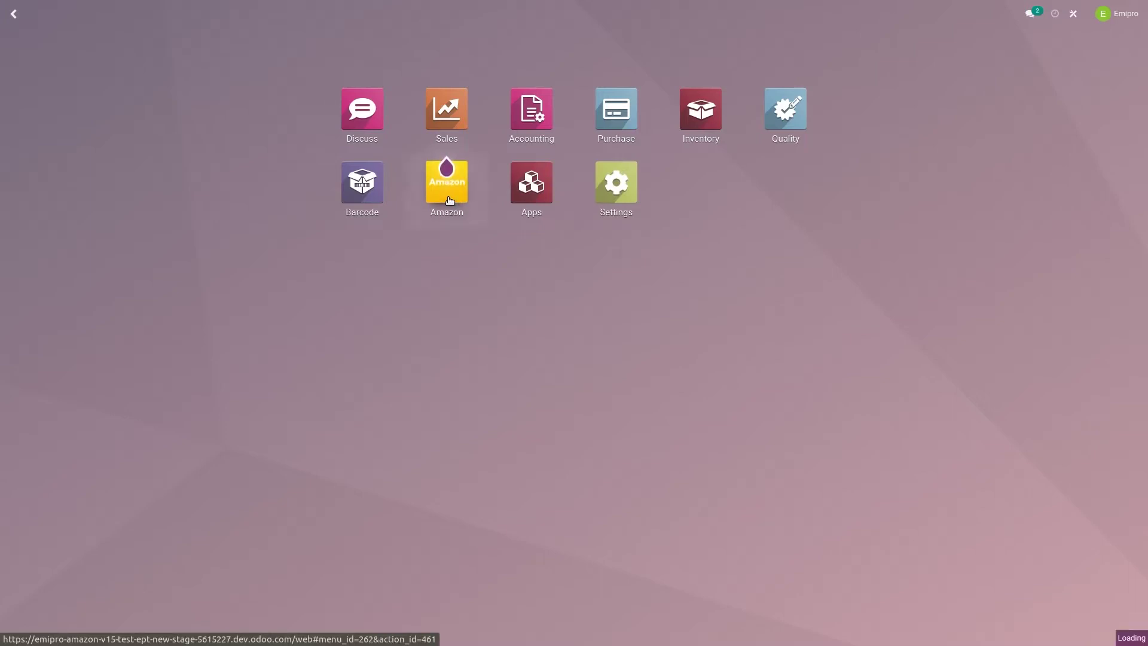
- Open the Amazon connector's Configuration > Settings page
{"action": "left_click", "coordinate": [449, 200]}
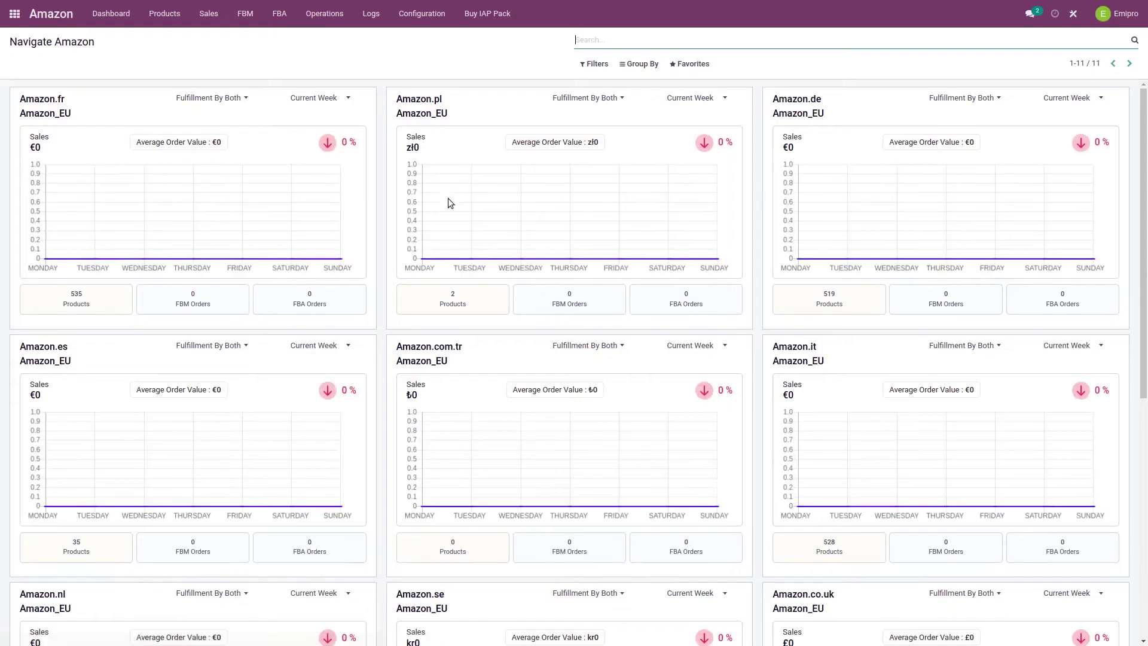
{"action": "left_click", "coordinate": [425, 13]}
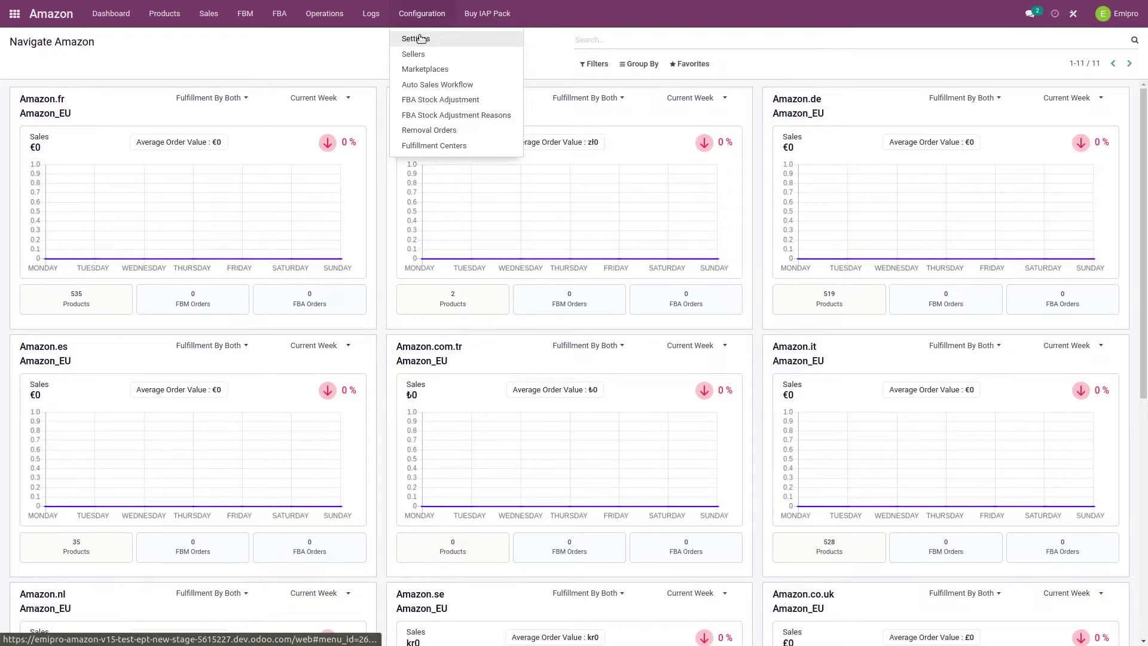
{"action": "left_click", "coordinate": [420, 38]}
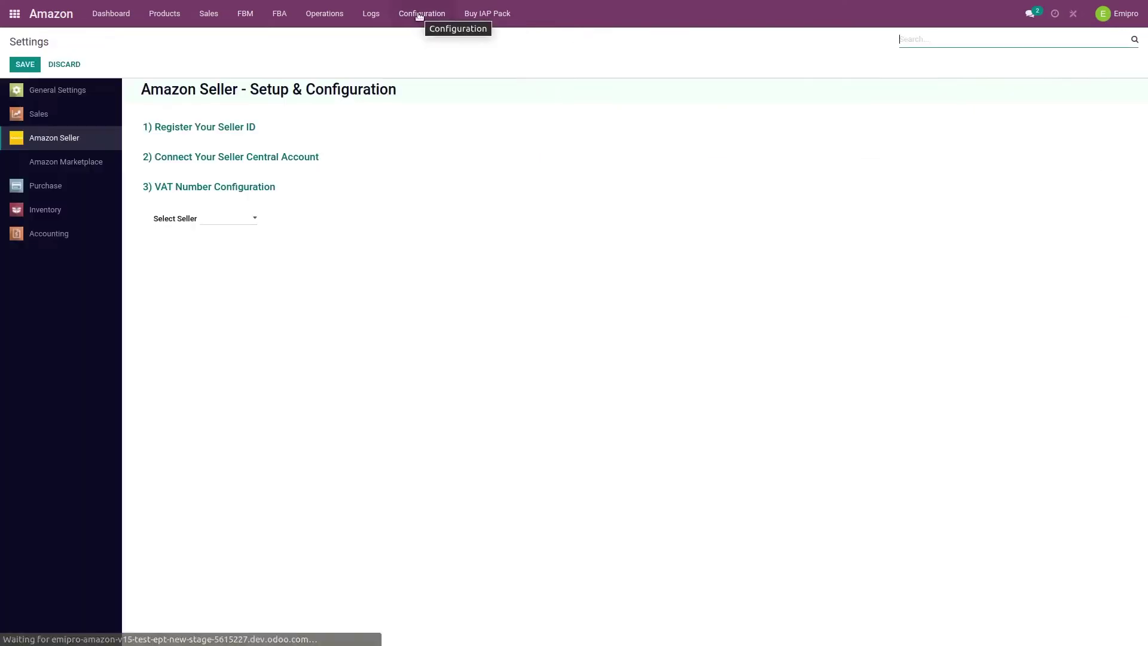
- Select seller Amazon_EU and bring its Settlement Report section into view
{"action": "left_click", "coordinate": [207, 221]}
{"action": "left_click", "coordinate": [215, 244]}
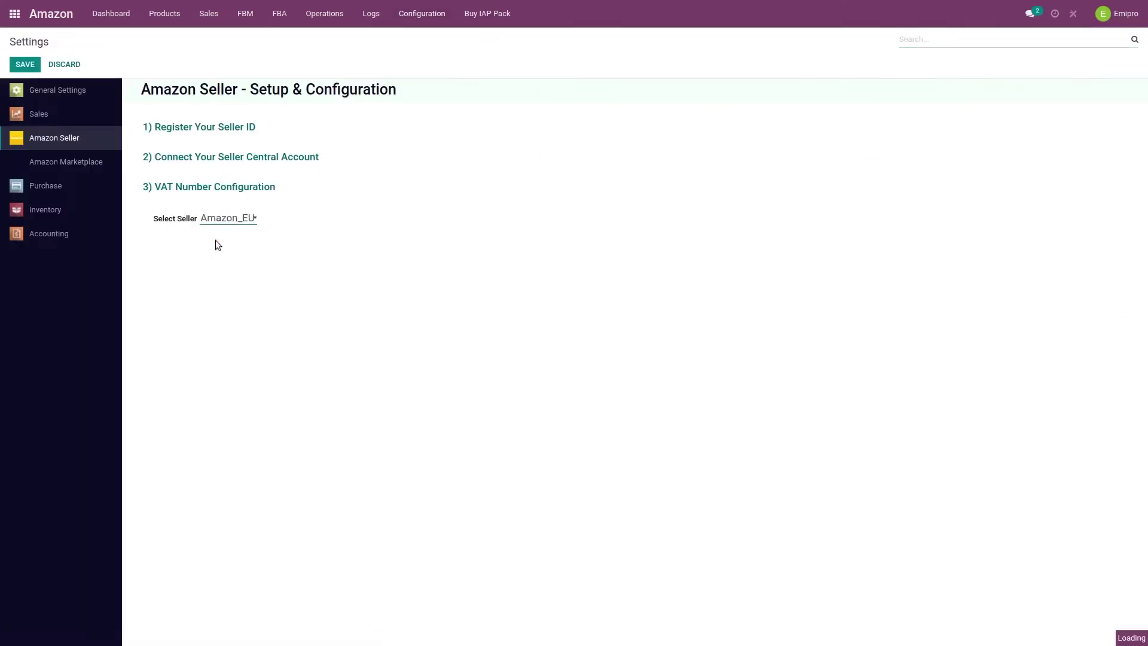
{"action": "scroll", "coordinate": [632, 415], "scroll_direction": "down", "scroll_amount": 1}
{"action": "scroll", "coordinate": [630, 415], "scroll_direction": "down", "scroll_amount": 10}
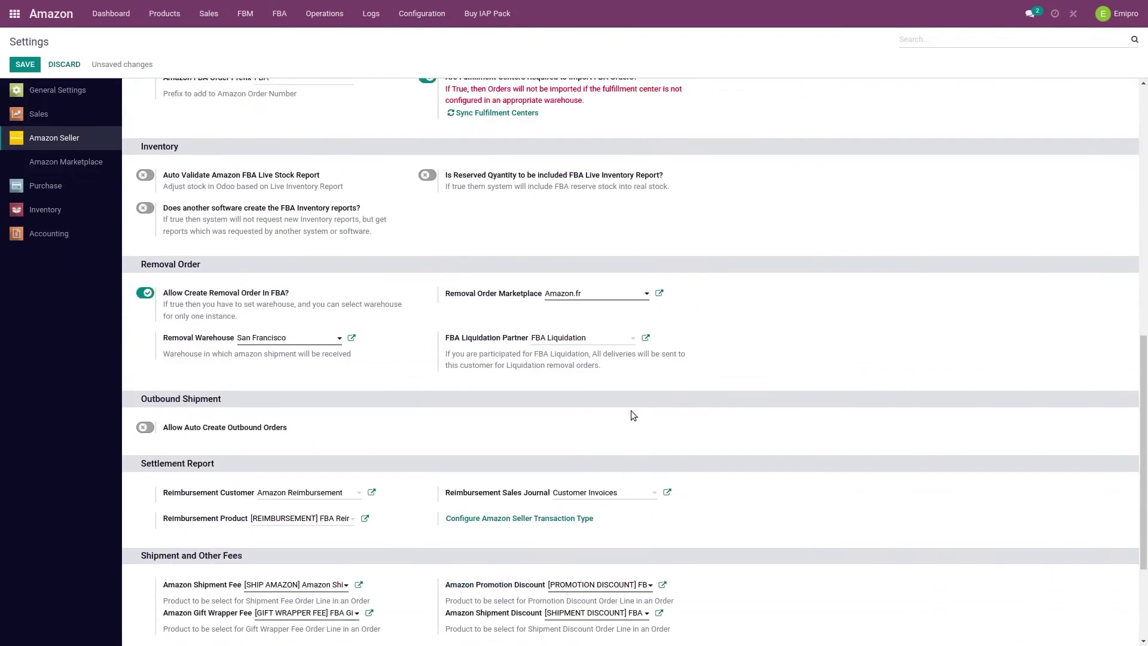
{"action": "scroll", "coordinate": [141, 325], "scroll_direction": "down", "scroll_amount": 1}
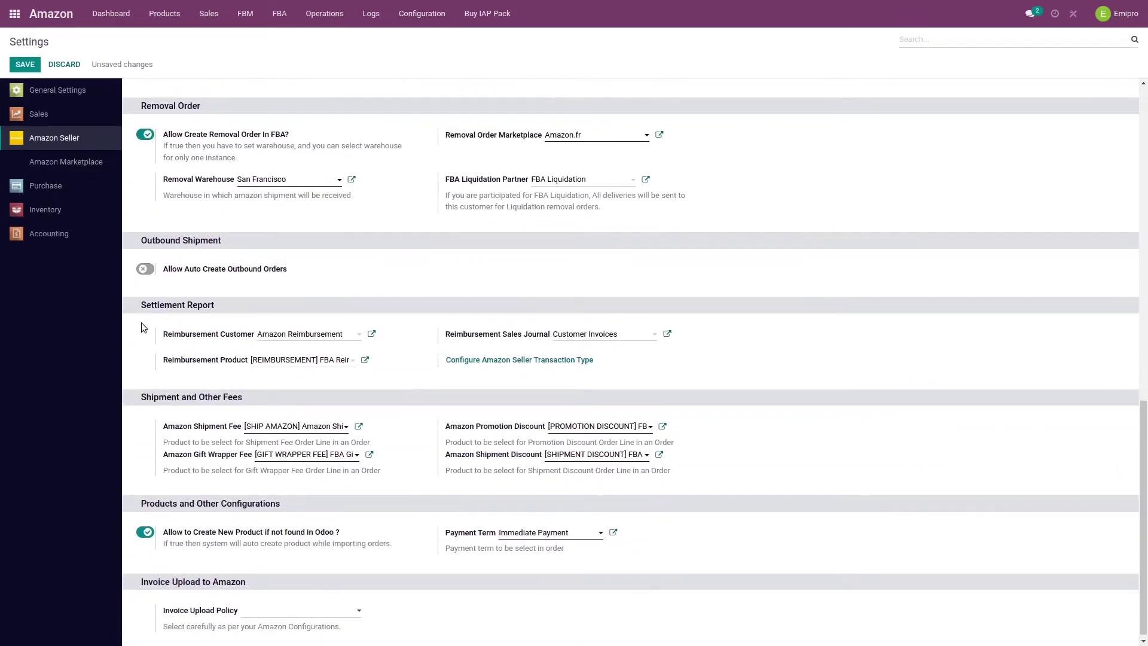
{"action": "left_click_drag", "start_coordinate": [139, 308], "coordinate": [231, 308]}
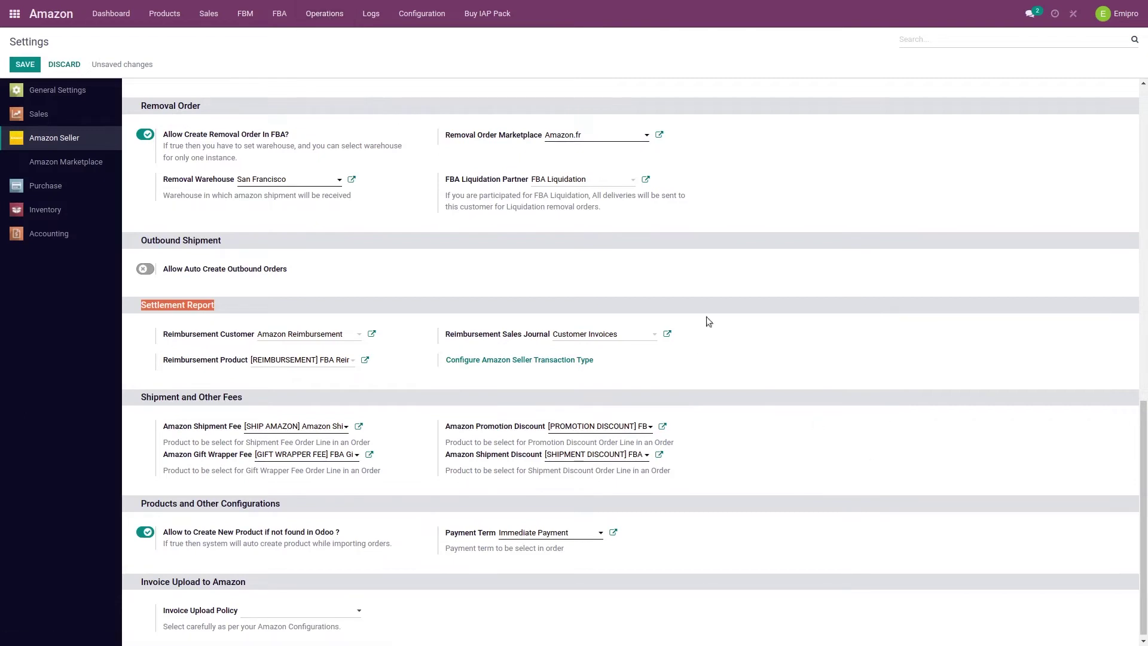
- Set up an Amazon_EU operation for FBA & FBM to Download Settlement Reports
{"action": "left_click", "coordinate": [323, 14]}
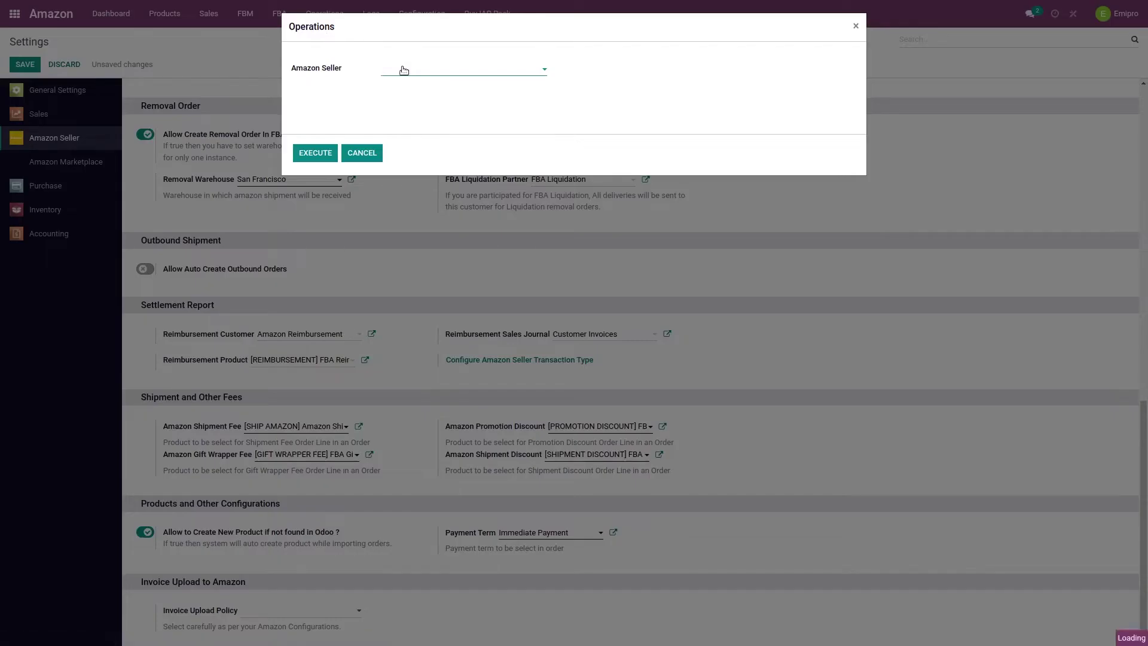
{"action": "left_click", "coordinate": [404, 71]}
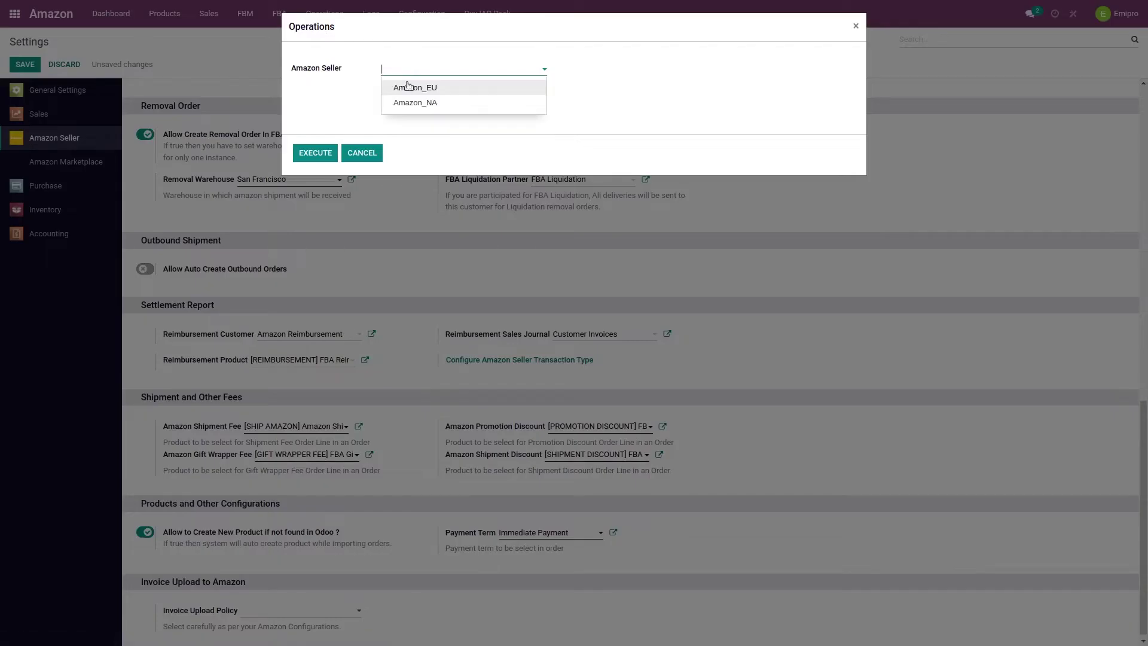
{"action": "left_click", "coordinate": [410, 90]}
{"action": "left_click", "coordinate": [411, 89]}
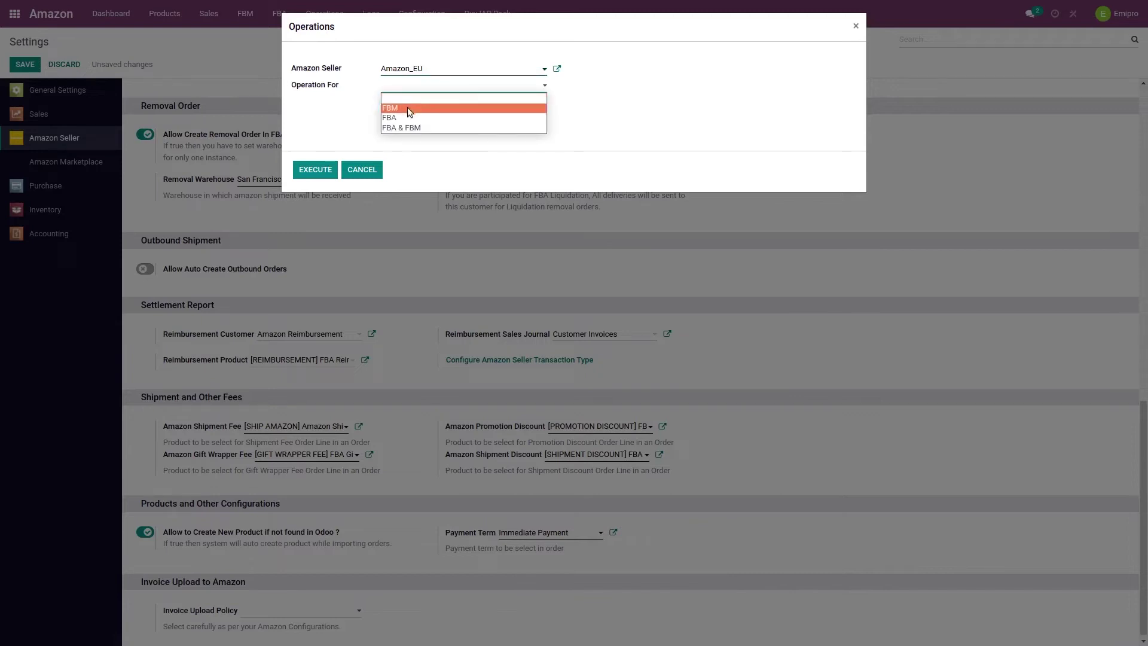
{"action": "left_click", "coordinate": [402, 124]}
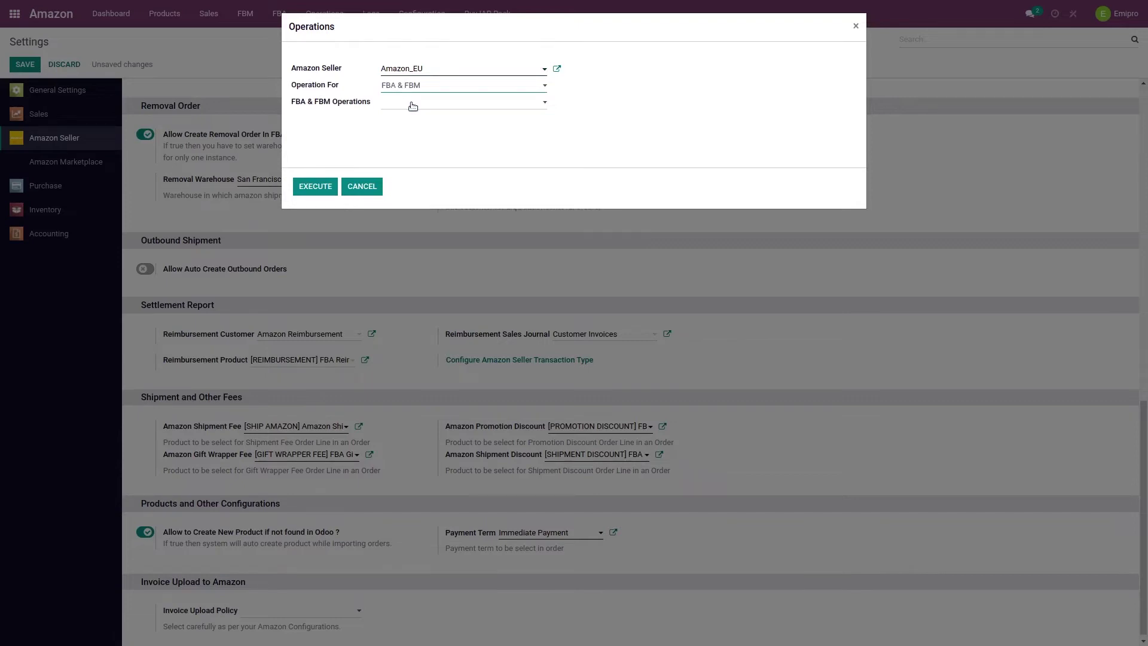
{"action": "left_click", "coordinate": [411, 103]}
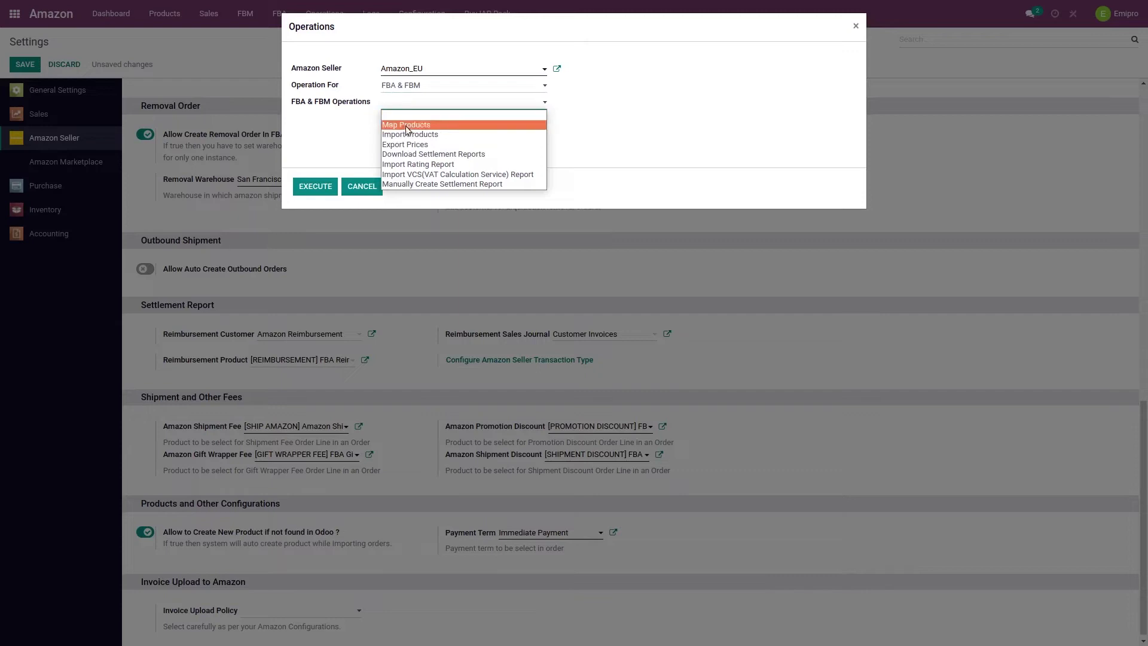
{"action": "left_click", "coordinate": [435, 153]}
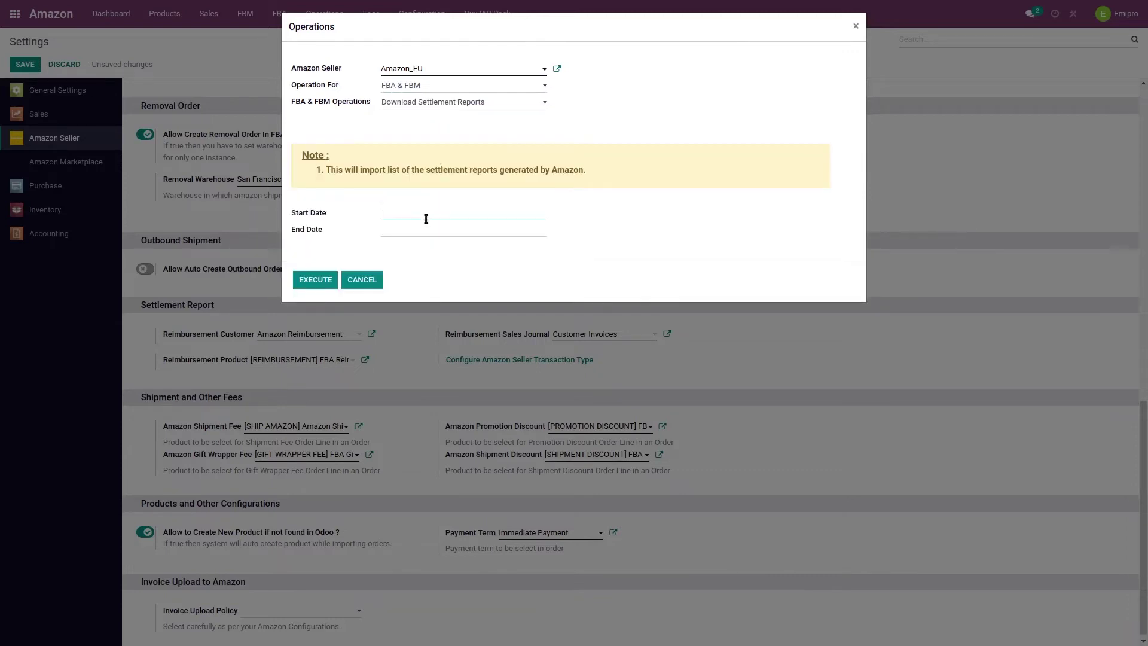
- Set the report dates from 09/01/2022 18:00 to 09/14/2022 18:25
{"action": "left_click", "coordinate": [428, 218]}
{"action": "left_click", "coordinate": [323, 216]}
{"action": "left_click", "coordinate": [310, 228]}
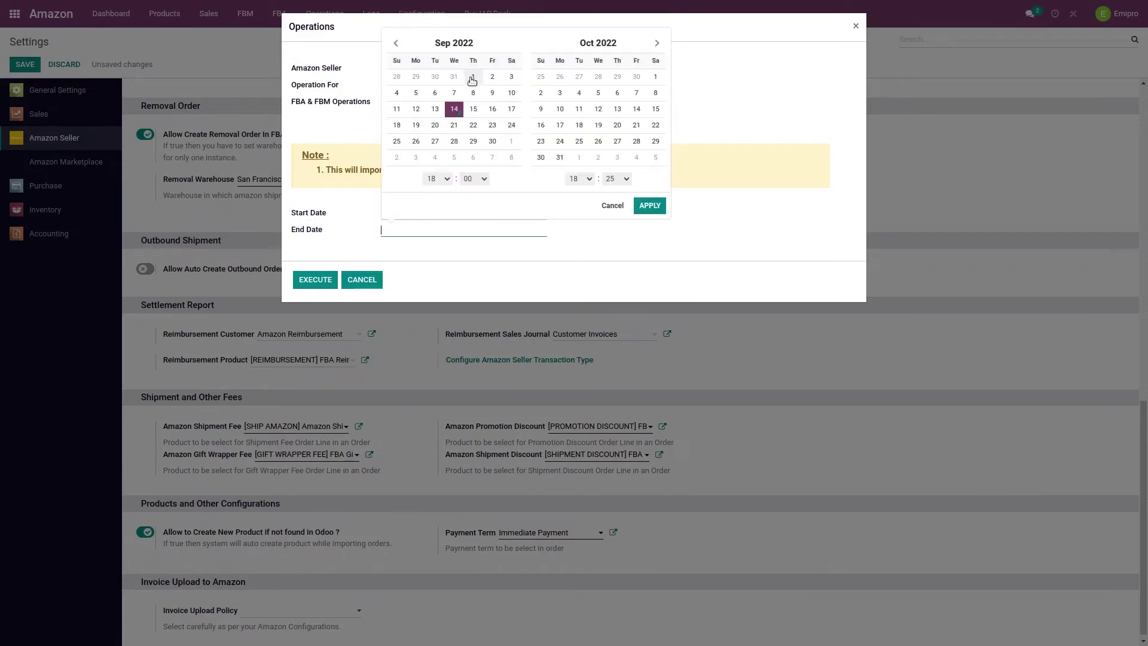
{"action": "left_click", "coordinate": [304, 256]}
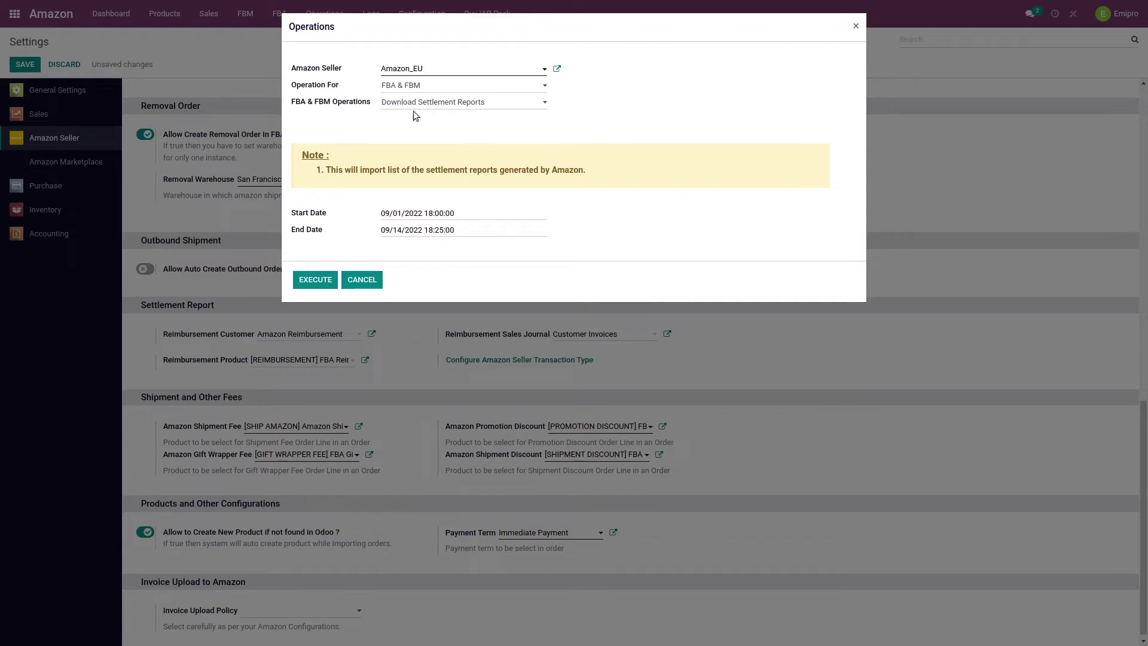
{"action": "left_click", "coordinate": [490, 106]}
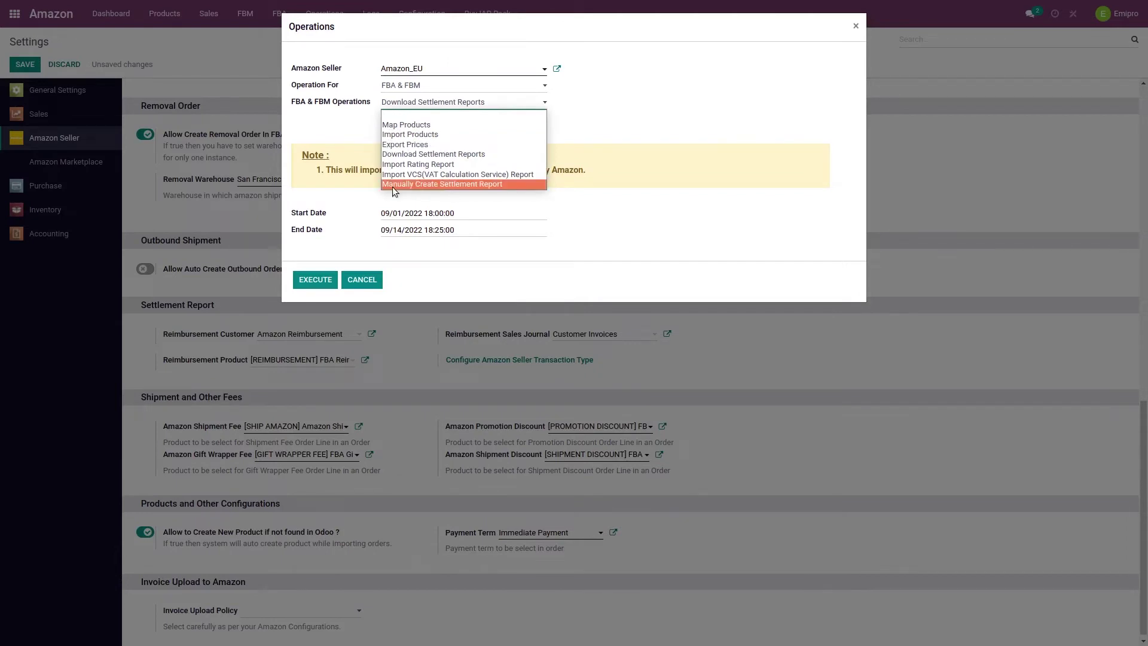
- Switch the operation to Manually Create Settlement Report, then cancel the dialog
{"action": "left_click", "coordinate": [472, 186]}
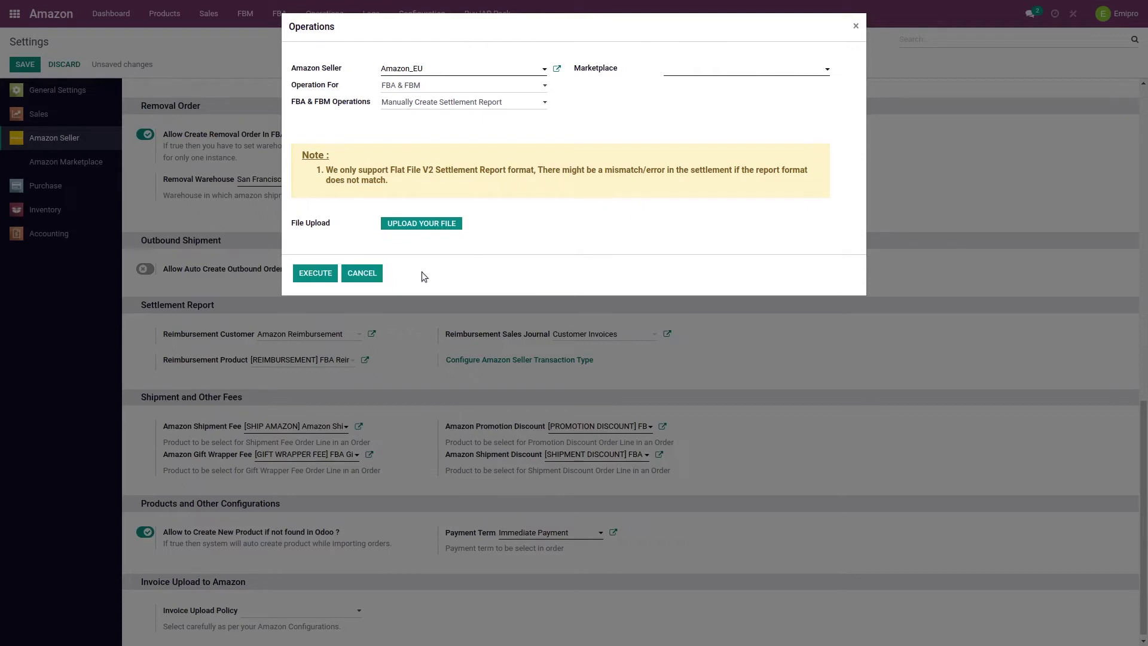
{"action": "left_click", "coordinate": [361, 274]}
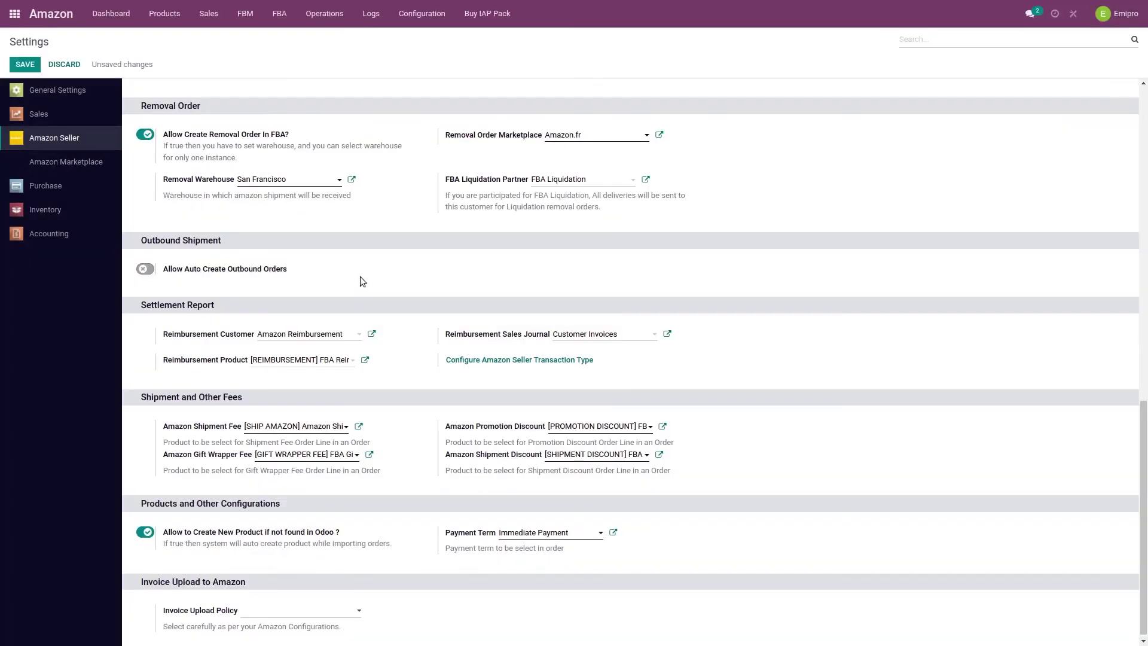
- Show Amazon.fr marketplace settings: journal AmazonFR, ending balance account 416000 'Transfer to Bank'
{"action": "left_click", "coordinate": [67, 162]}
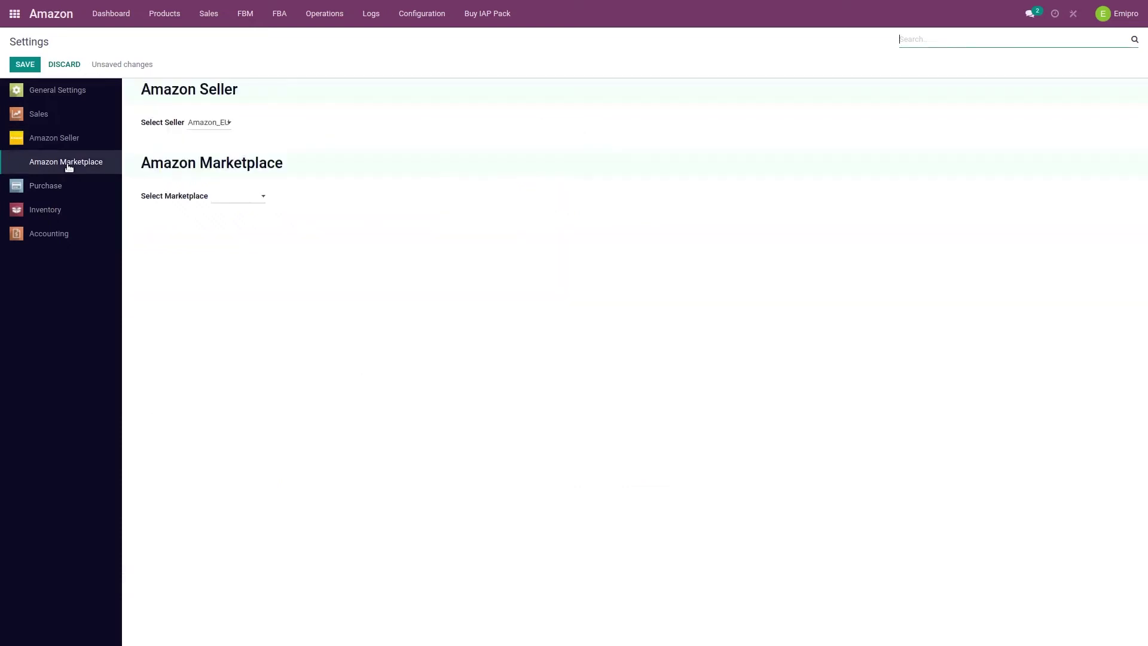
{"action": "left_click", "coordinate": [248, 198]}
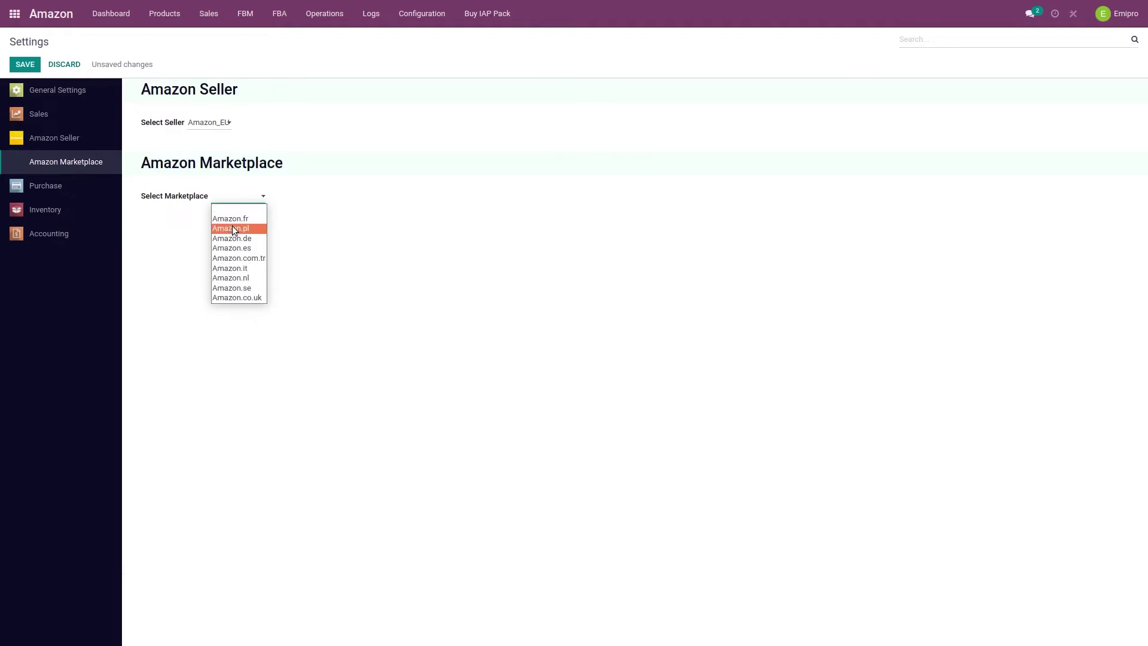
{"action": "left_click", "coordinate": [239, 219]}
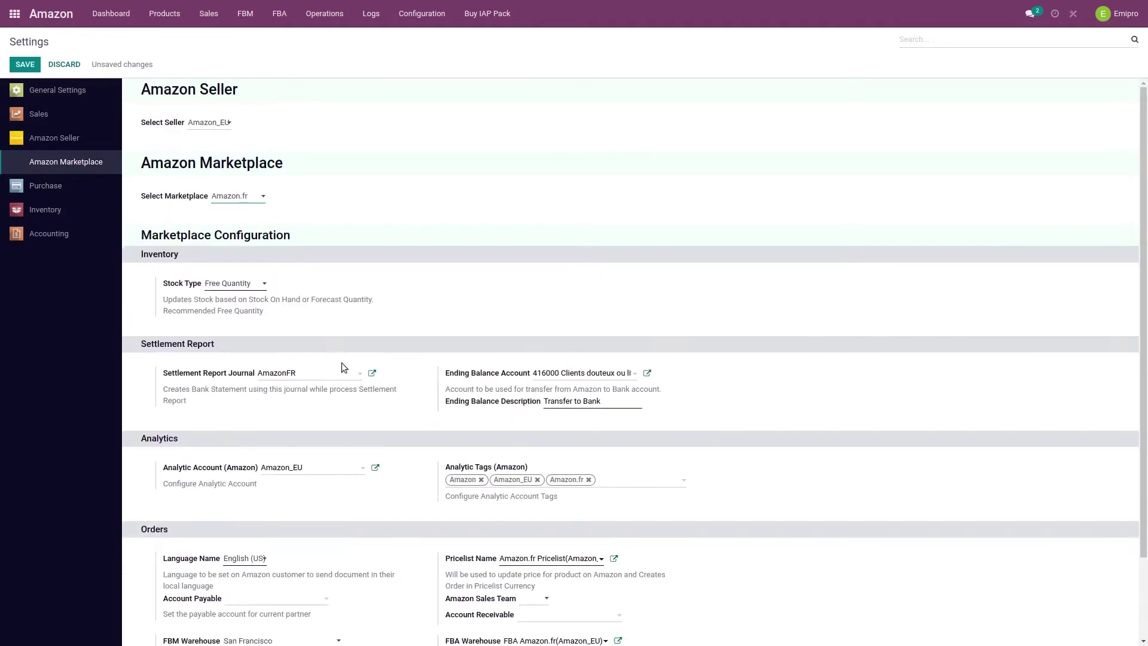
{"action": "scroll", "coordinate": [214, 277], "scroll_direction": "down", "scroll_amount": 2}
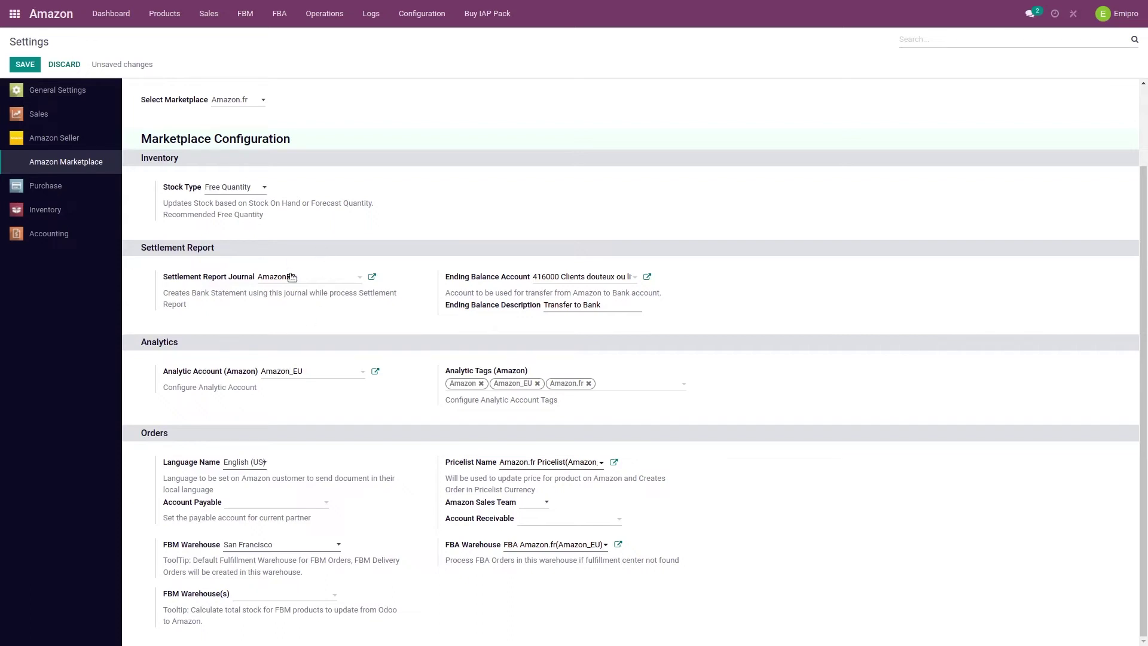
{"action": "left_click_drag", "start_coordinate": [443, 277], "coordinate": [536, 285]}
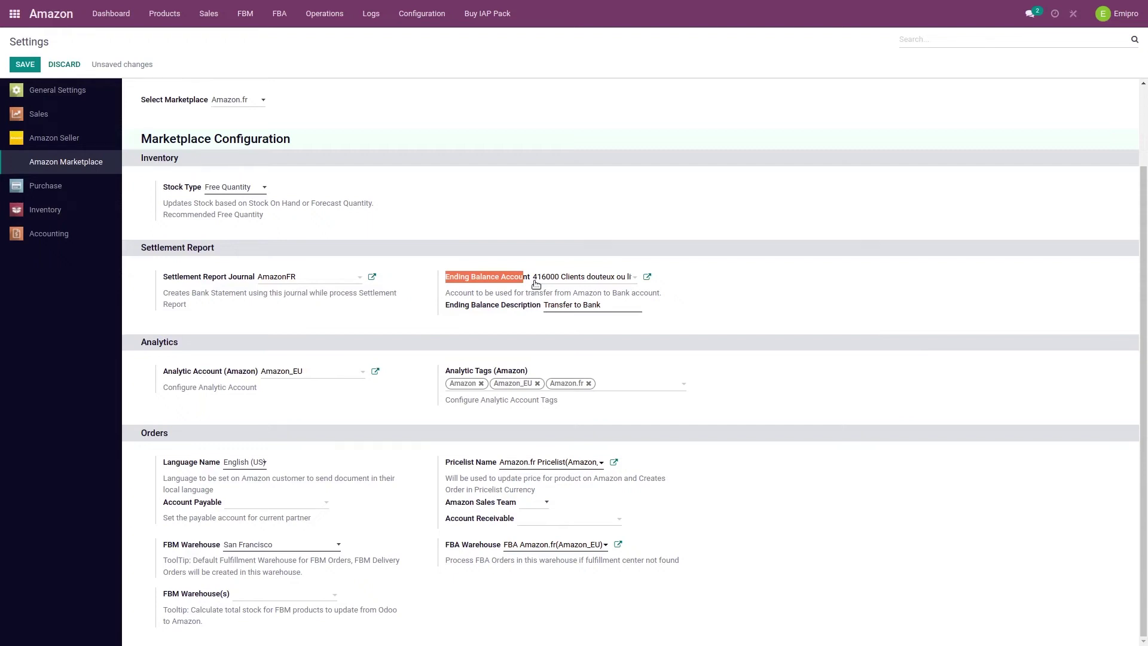
- Return to Amazon Seller settings and review its Settlement Report options and Customer Invoices journal
{"action": "left_click", "coordinate": [42, 139]}
{"action": "scroll", "coordinate": [310, 314], "scroll_direction": "down", "scroll_amount": 6}
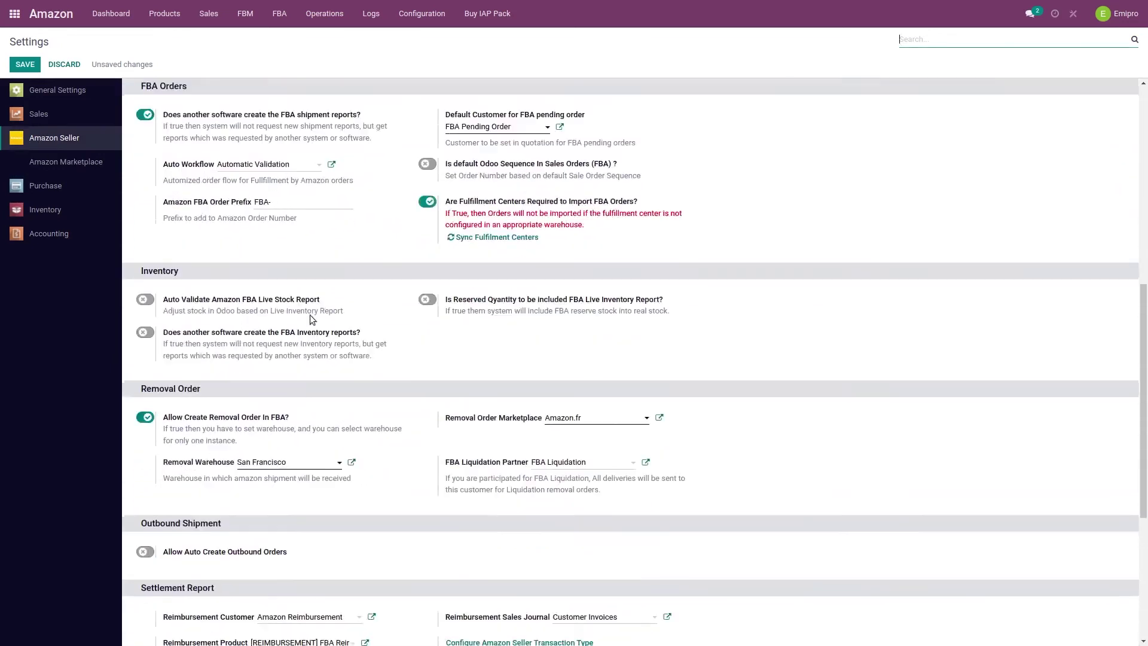
{"action": "scroll", "coordinate": [310, 314], "scroll_direction": "down", "scroll_amount": 5}
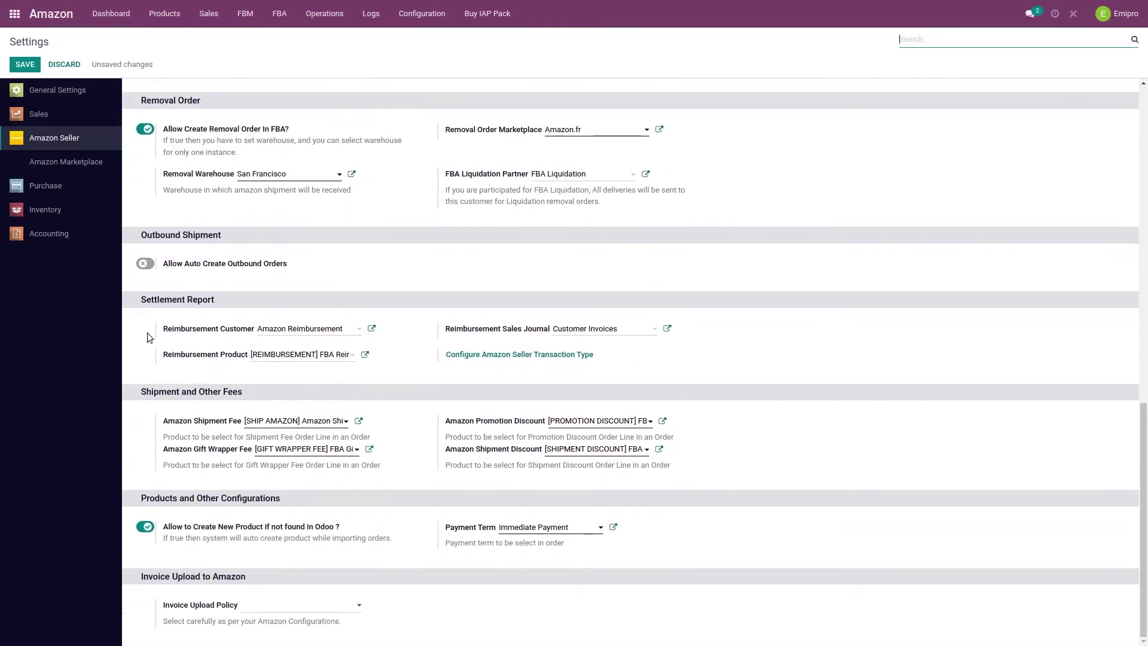
{"action": "left_click_drag", "start_coordinate": [146, 300], "coordinate": [217, 304]}
- Open Amazon_EU's transaction types, discarding unsaved settings, and make the list editable
{"action": "left_click", "coordinate": [497, 356]}
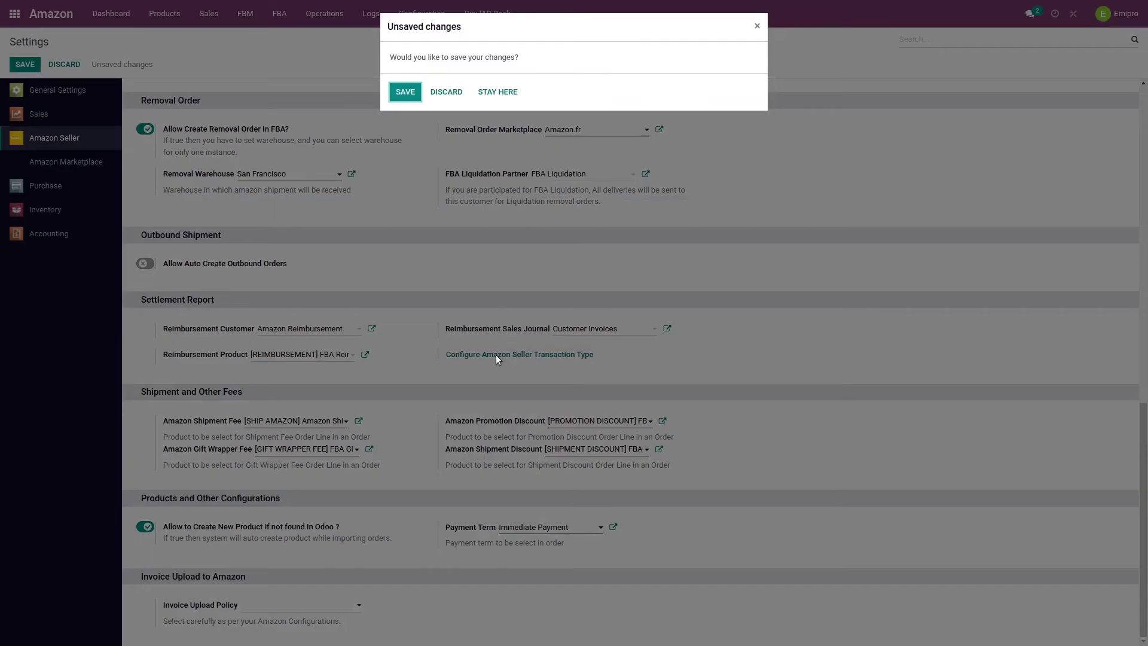
{"action": "left_click", "coordinate": [451, 91]}
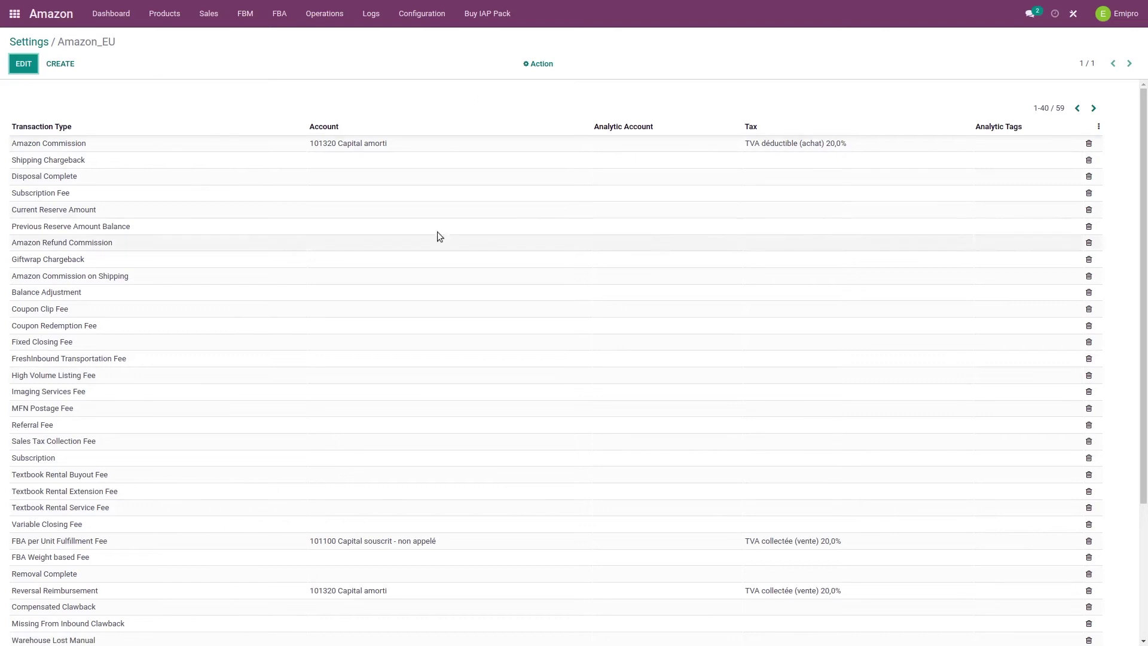
{"action": "left_click", "coordinate": [23, 63]}
- Inspect the Shipping Chargeback account choices, leaving it without an account
{"action": "scroll", "coordinate": [39, 166], "scroll_direction": "down", "scroll_amount": 3}
{"action": "scroll", "coordinate": [38, 166], "scroll_direction": "up", "scroll_amount": 3}
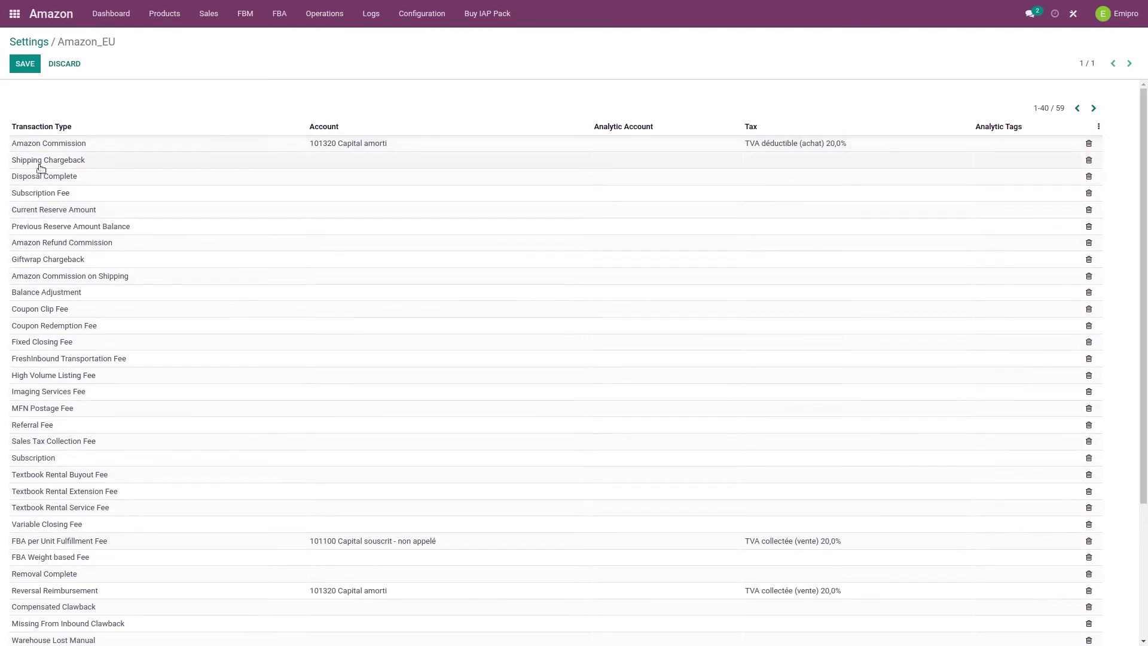
{"action": "left_click", "coordinate": [346, 160]}
{"action": "left_click", "coordinate": [346, 160]}
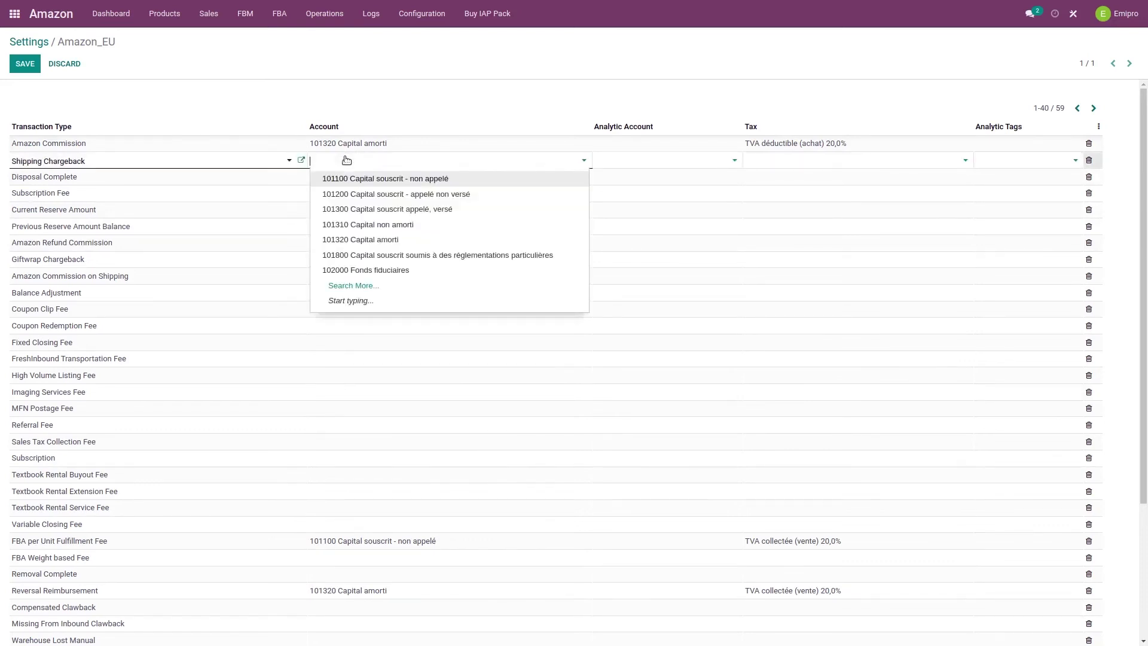
{"action": "left_click", "coordinate": [346, 161]}
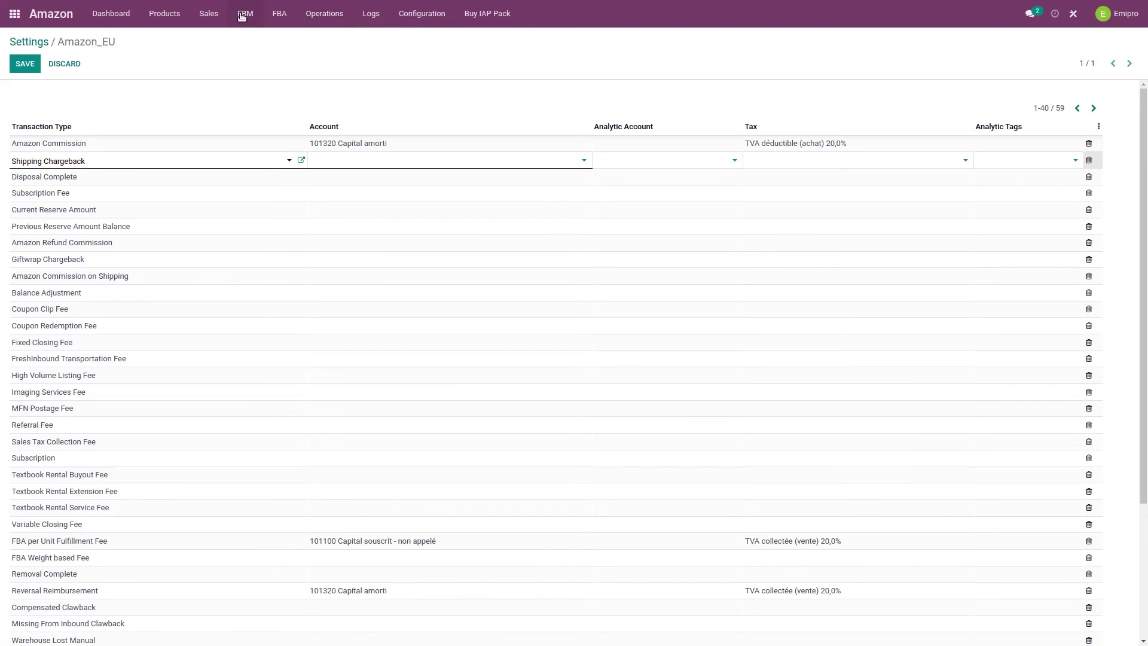
- Open settlement report STR00007 from Sales > Settlement Reports
{"action": "left_click", "coordinate": [208, 17]}
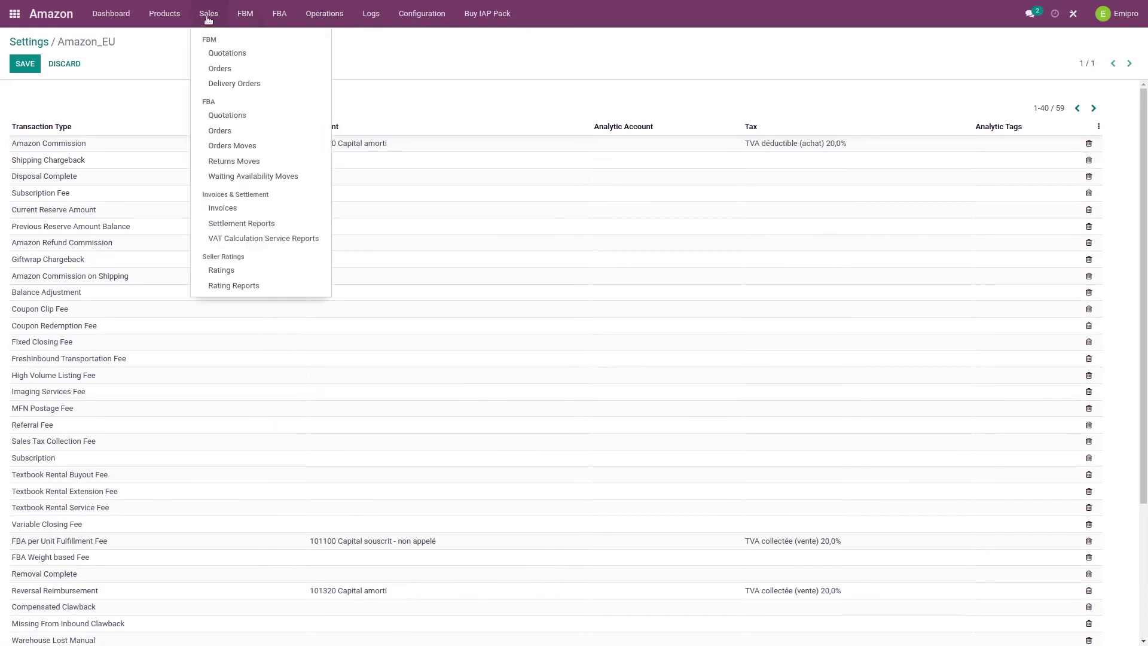
{"action": "left_click", "coordinate": [241, 226]}
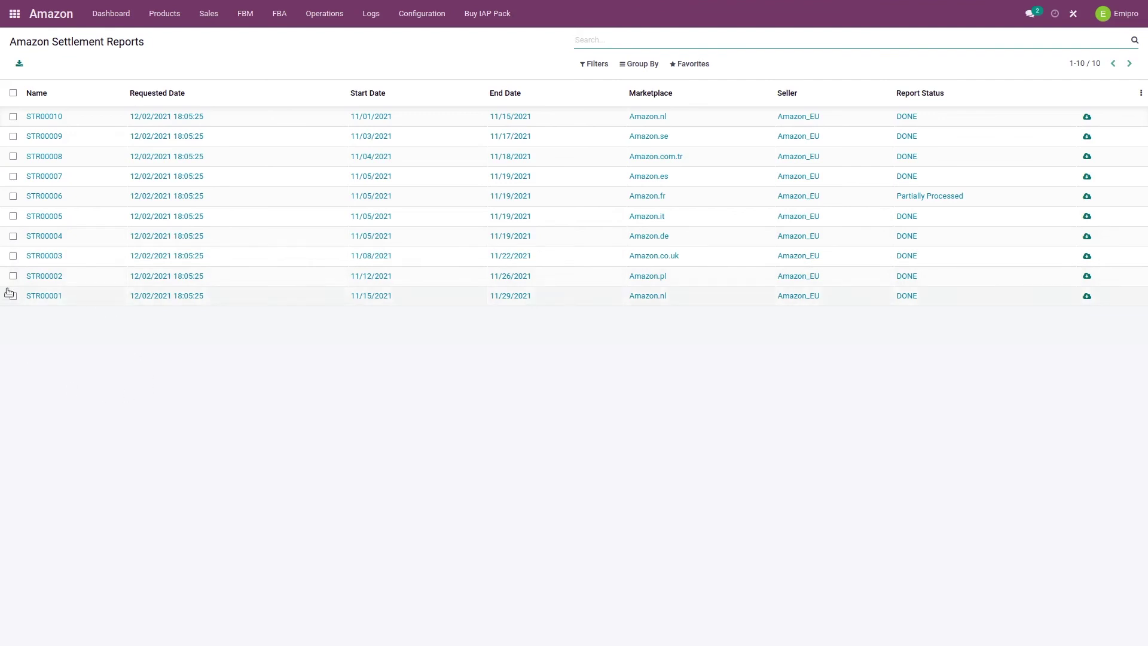
{"action": "left_click", "coordinate": [239, 177]}
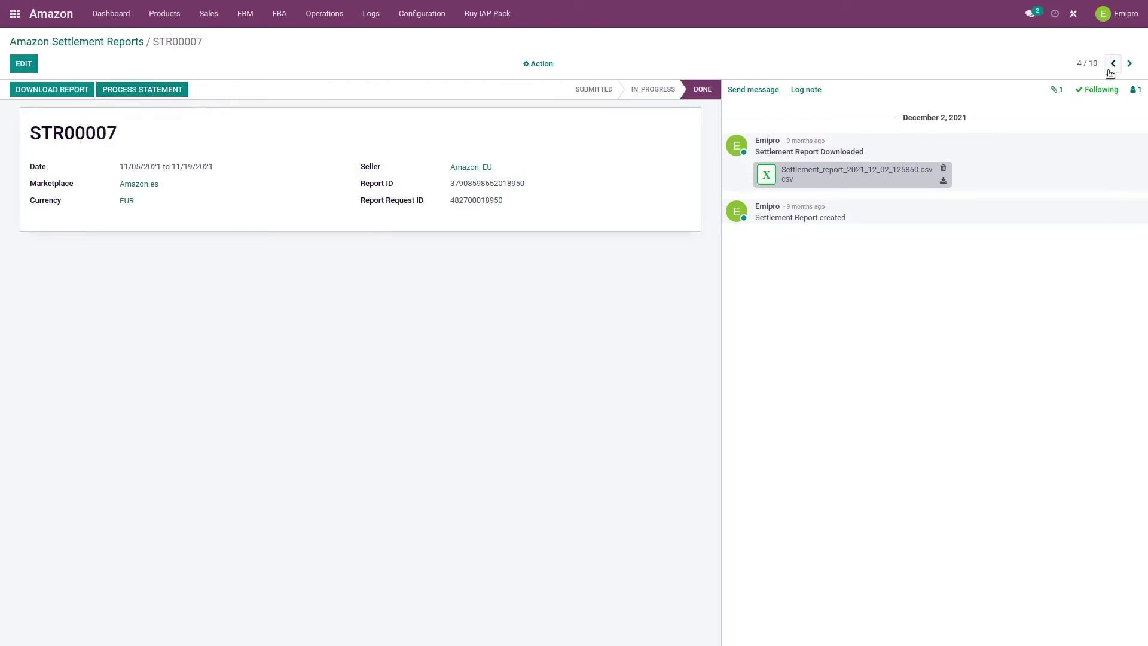
- Page forward to report STR00006 and open its Amazon.fr bank statement
{"action": "left_click", "coordinate": [1131, 65]}
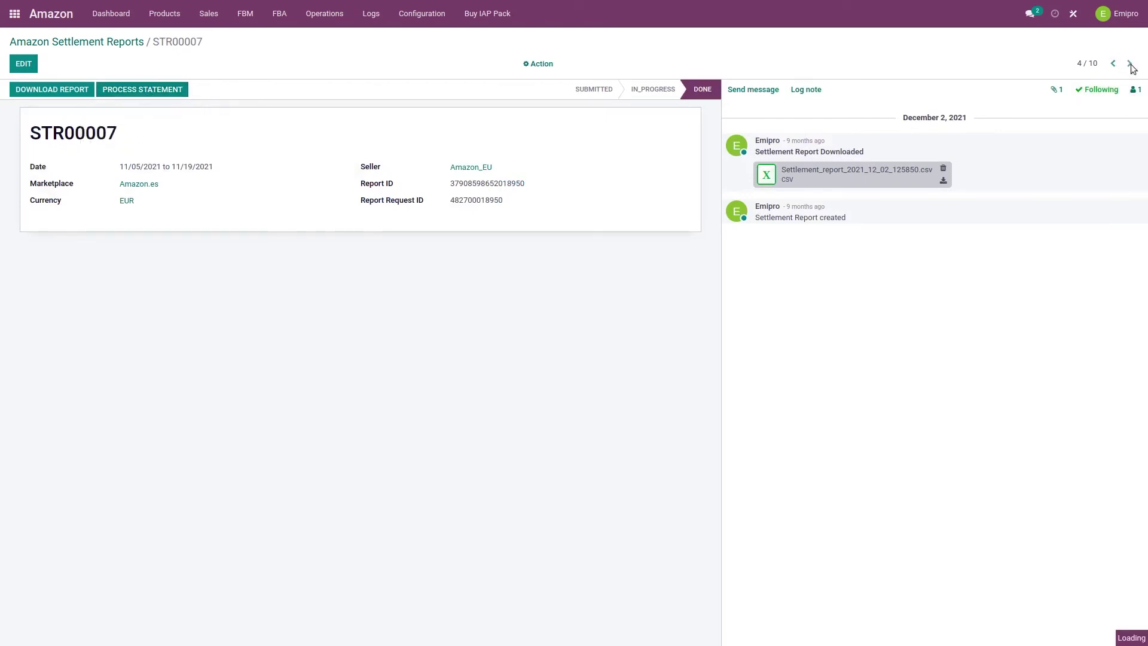
{"action": "left_click", "coordinate": [1131, 64]}
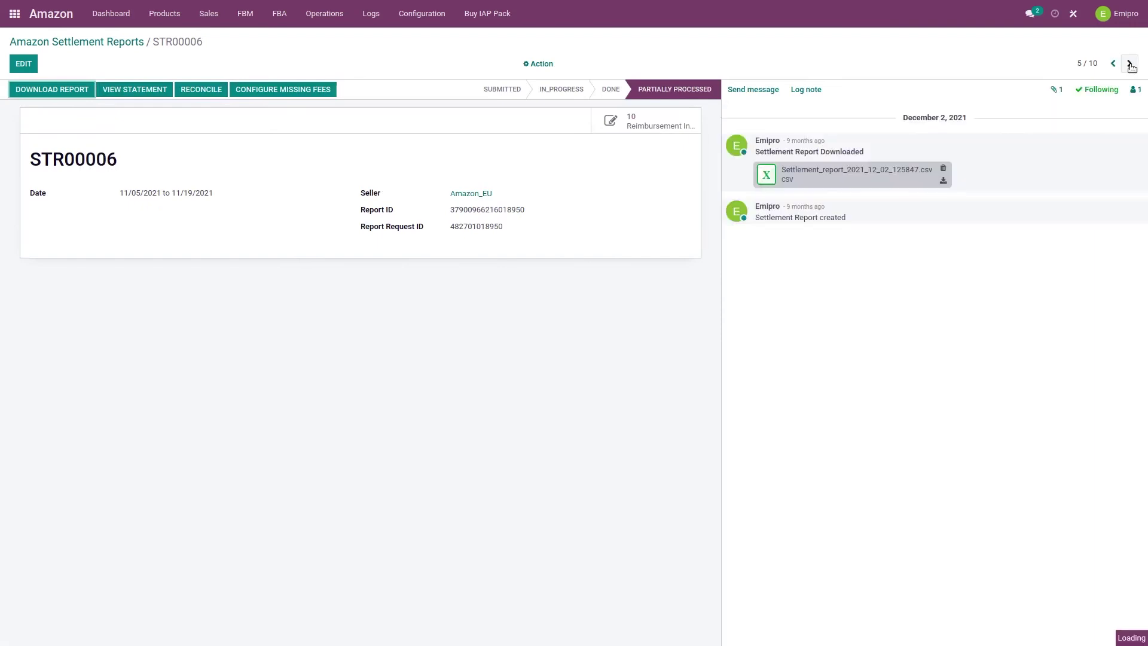
{"action": "left_click", "coordinate": [126, 91]}
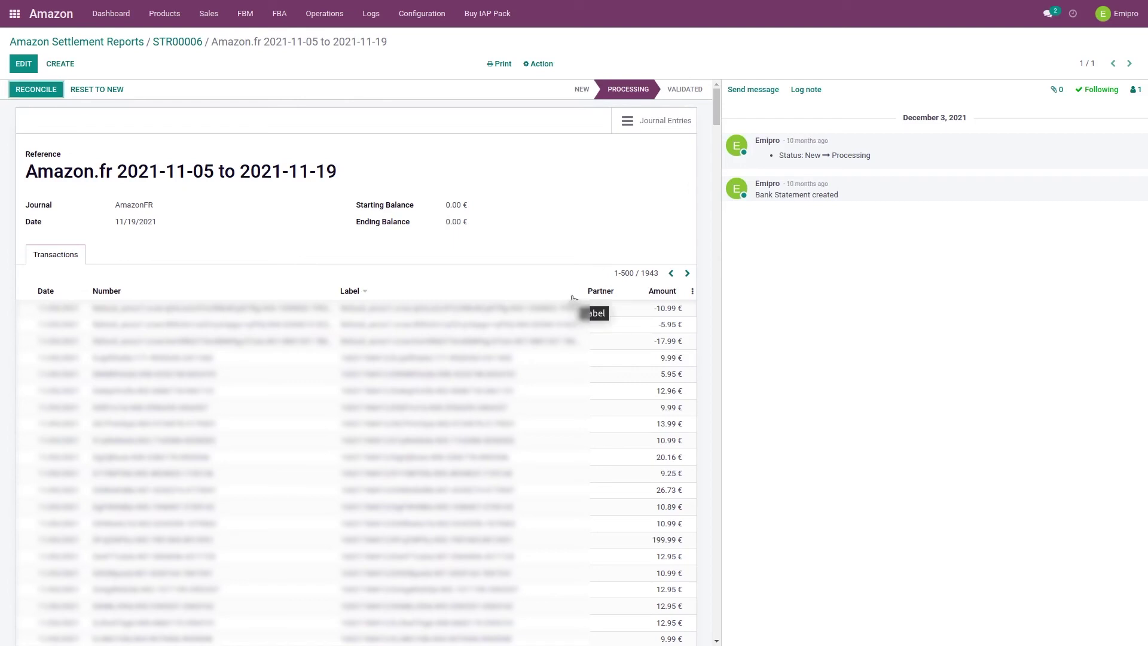
- Go back to settlement report STR00006 via the breadcrumb
{"action": "left_click", "coordinate": [167, 47]}
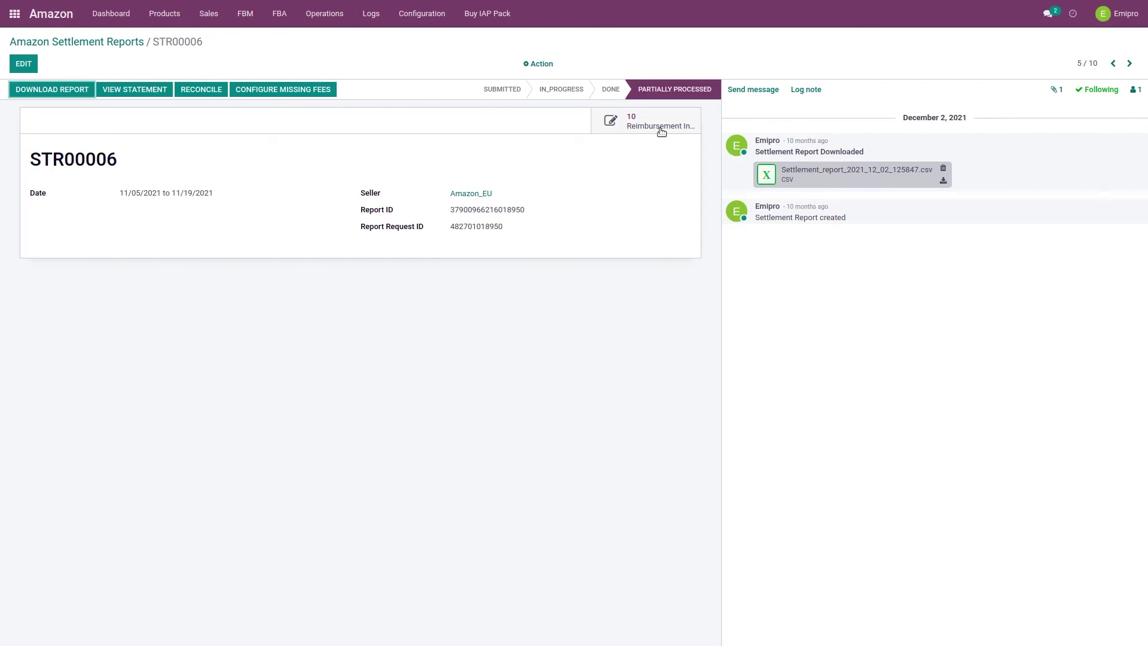
{"action": "left_click", "coordinate": [278, 93]}
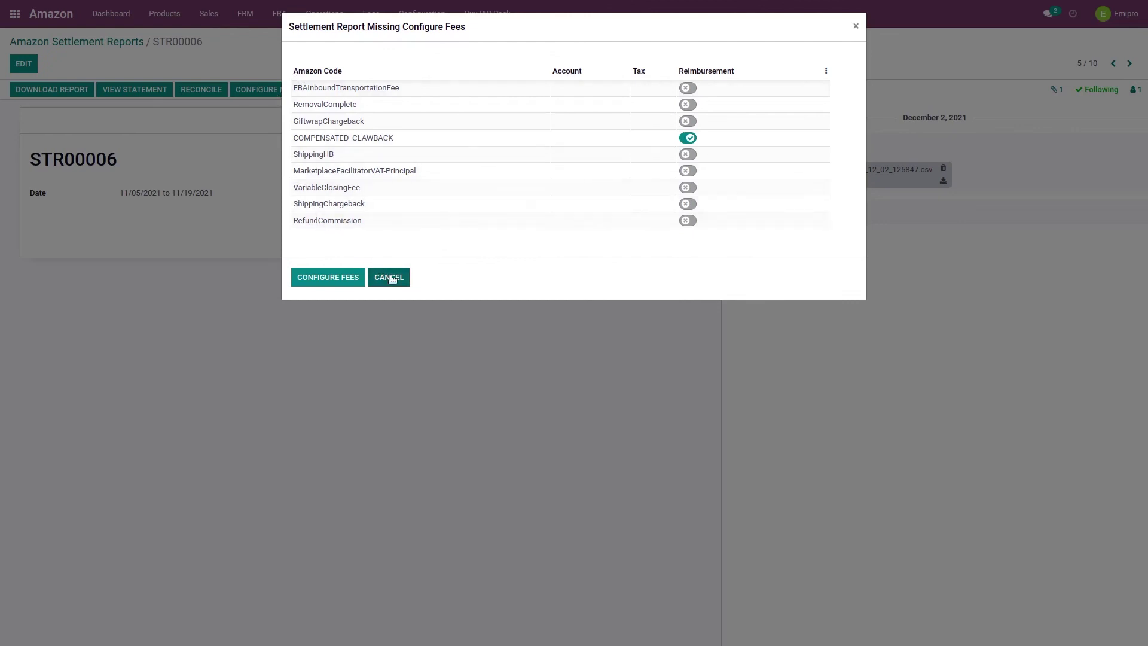
{"action": "left_click", "coordinate": [389, 277]}
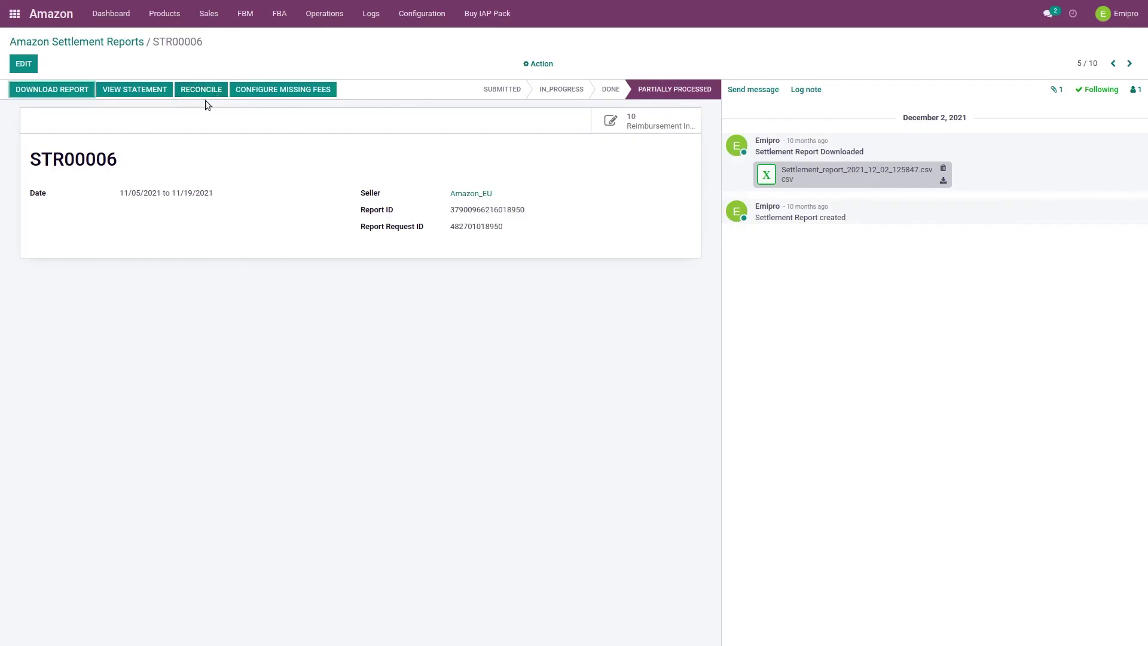